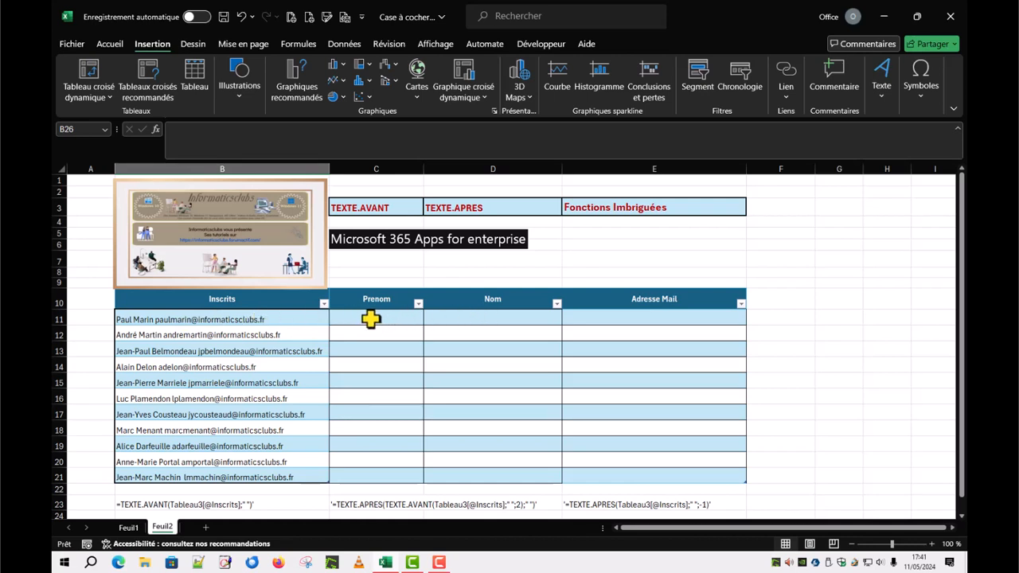
{"action": "left_click", "coordinate": [371, 318]}
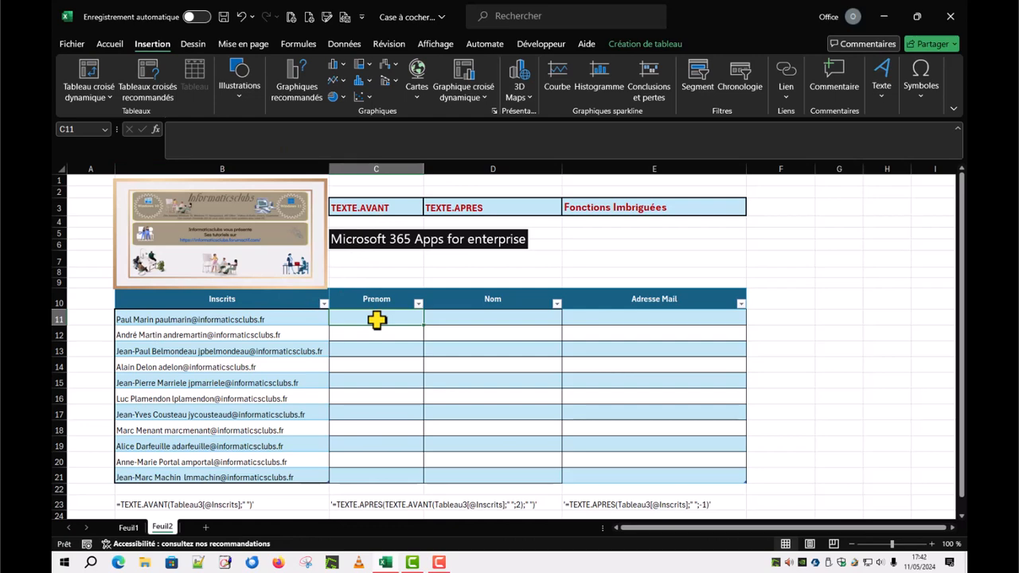
{"action": "left_click", "coordinate": [181, 137]}
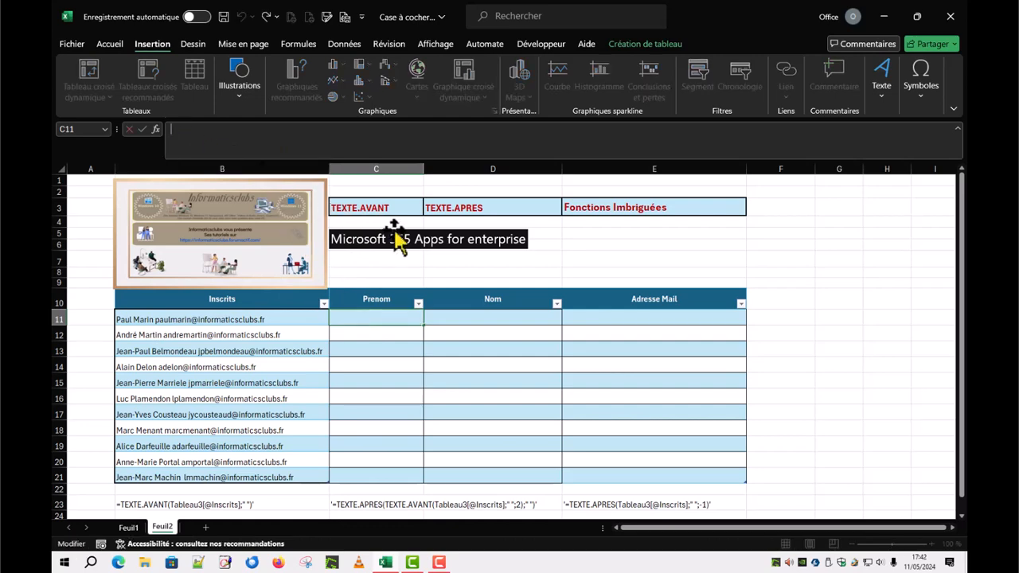
{"action": "type", "text": "=Tex"}
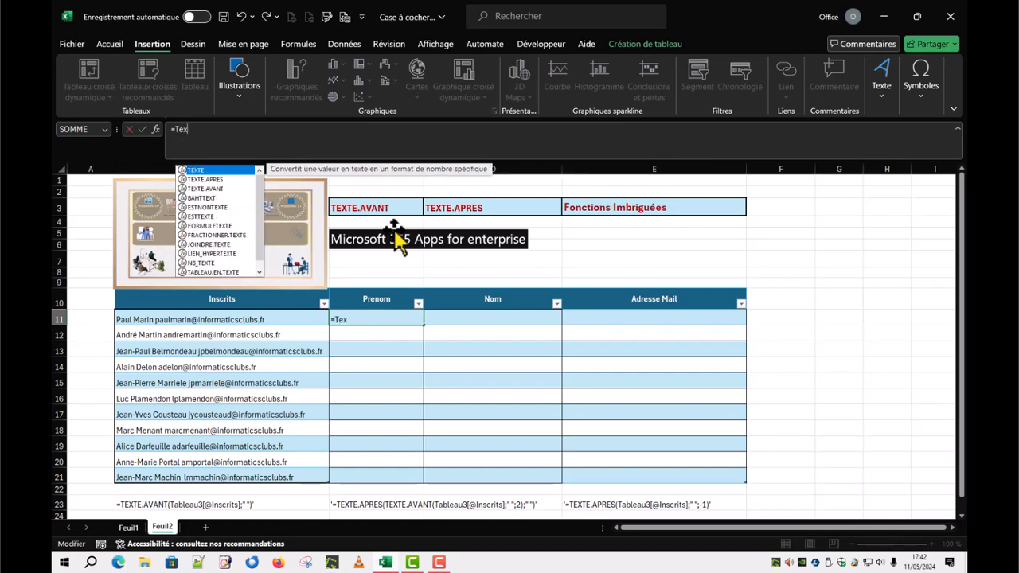
{"action": "double_click", "coordinate": [216, 188]}
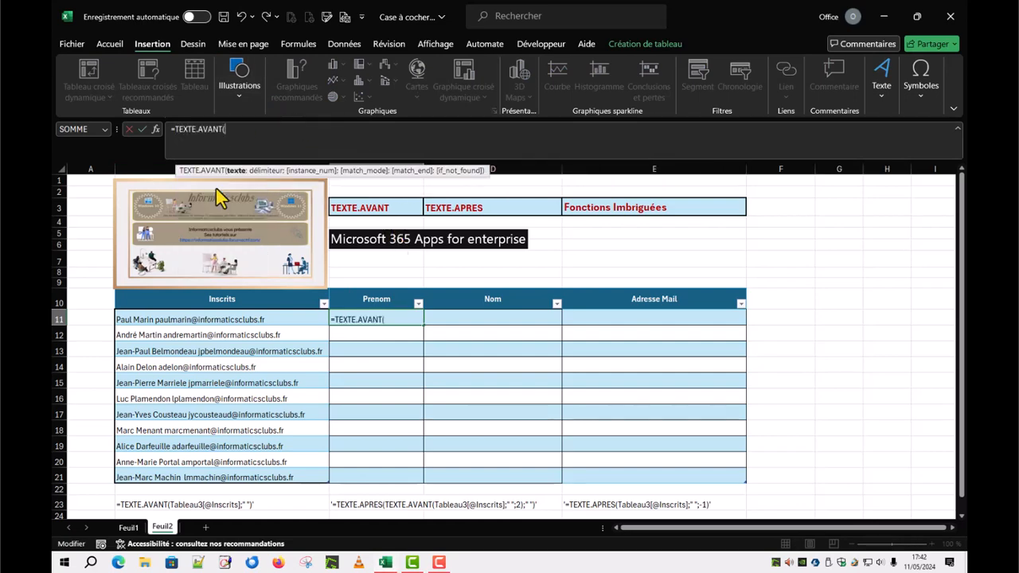
{"action": "left_click", "coordinate": [210, 320]}
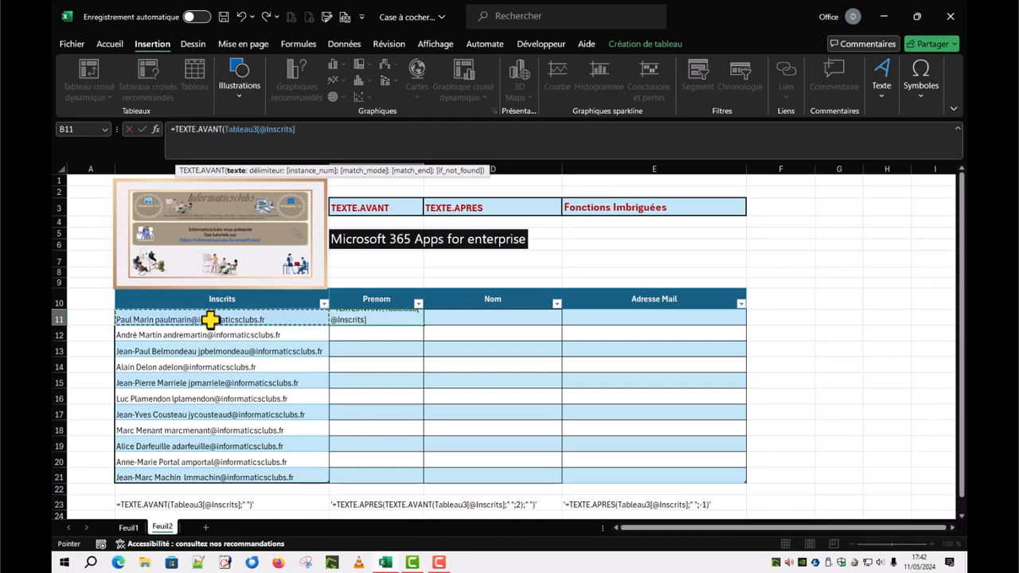
{"action": "type", "text": ";"}
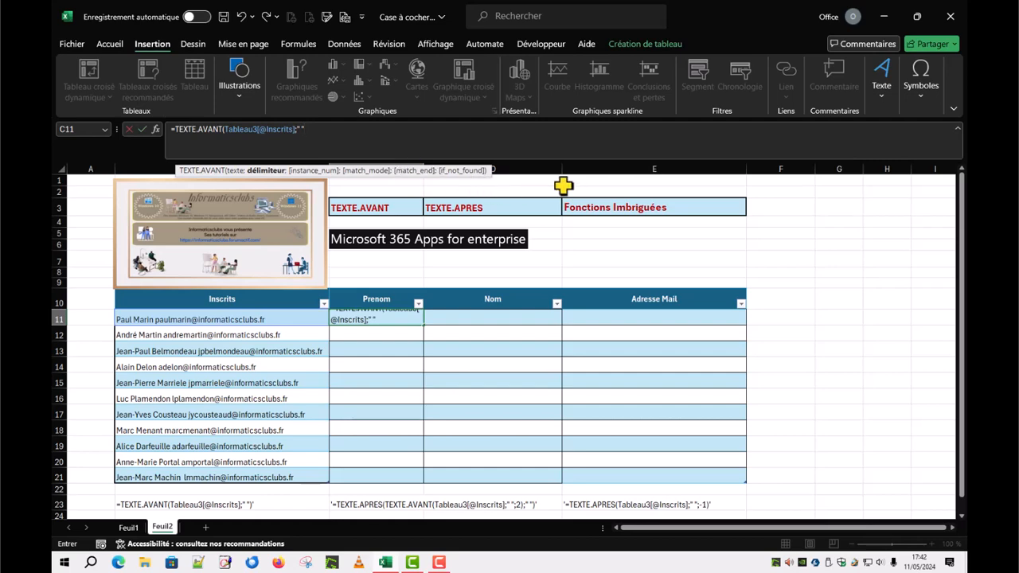
{"action": "type", "text": ")"}
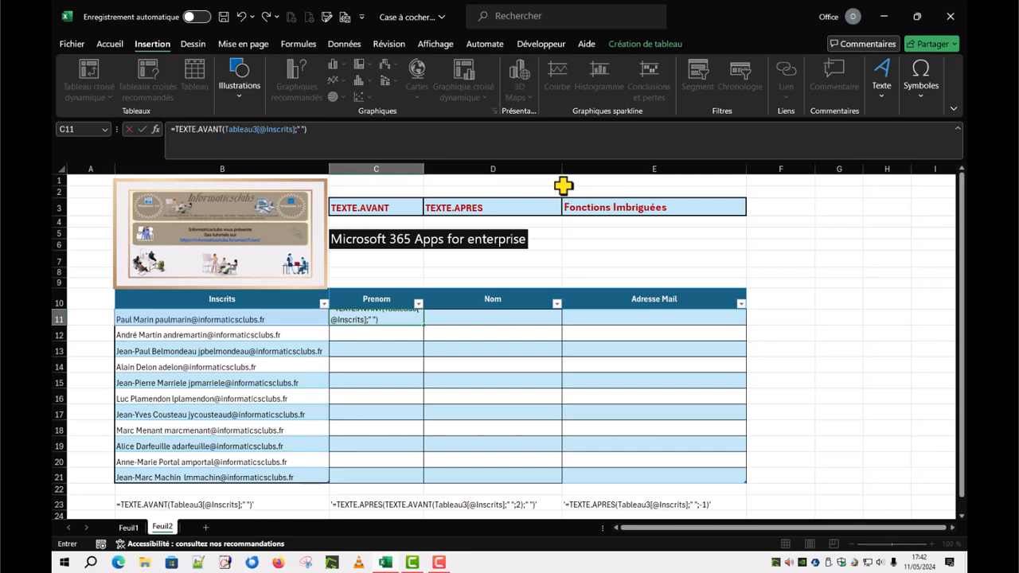
{"action": "key", "text": "Return"}
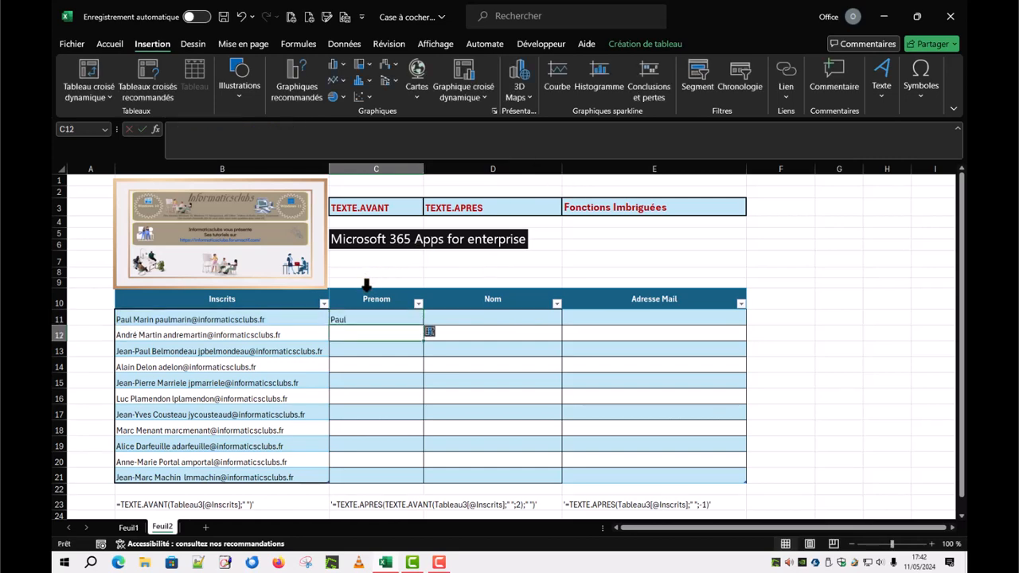
{"action": "left_click", "coordinate": [362, 318]}
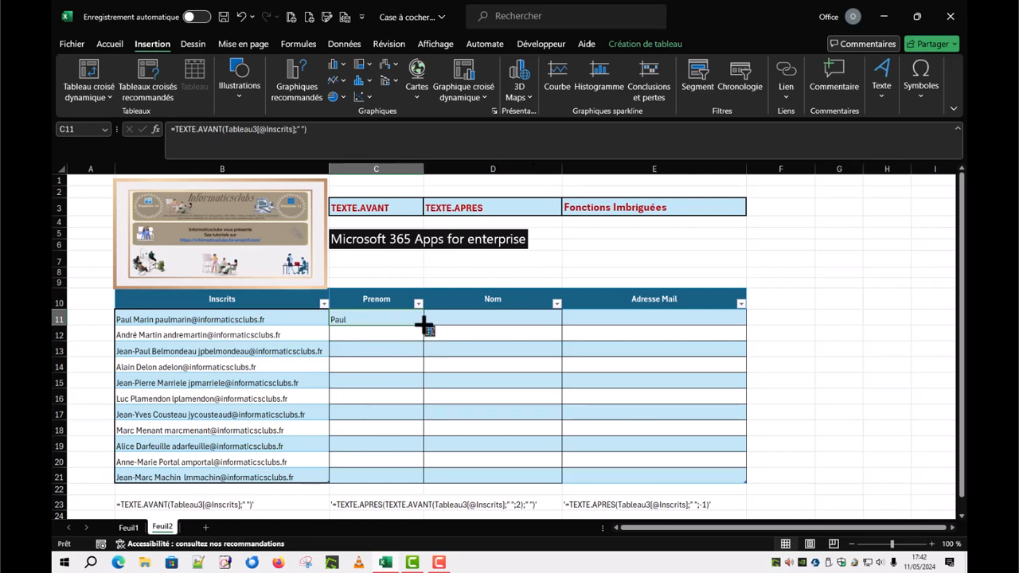
{"action": "left_click_drag", "start_coordinate": [423, 326], "coordinate": [421, 482]}
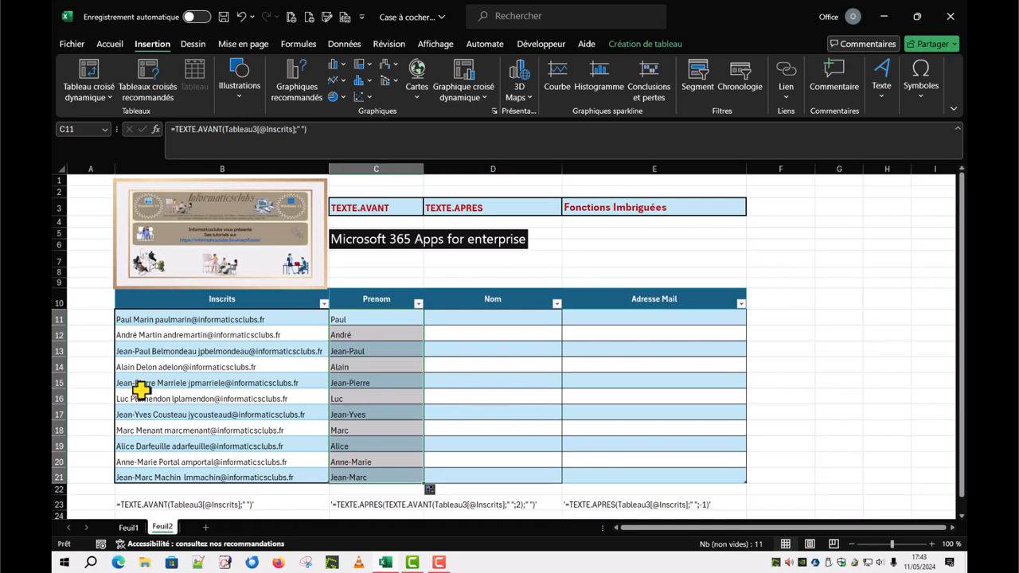
{"action": "left_click", "coordinate": [483, 317]}
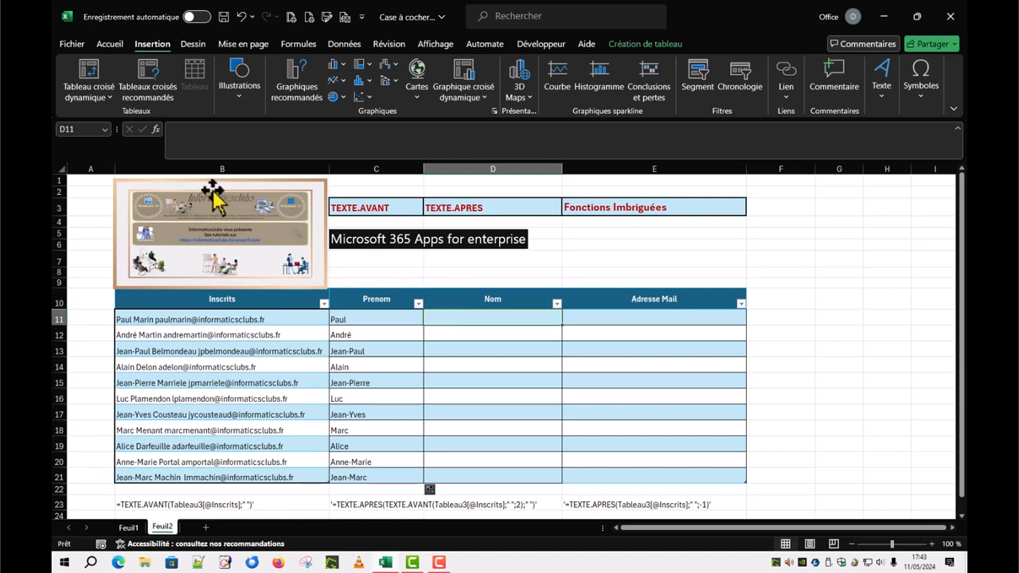
{"action": "left_click", "coordinate": [217, 156]}
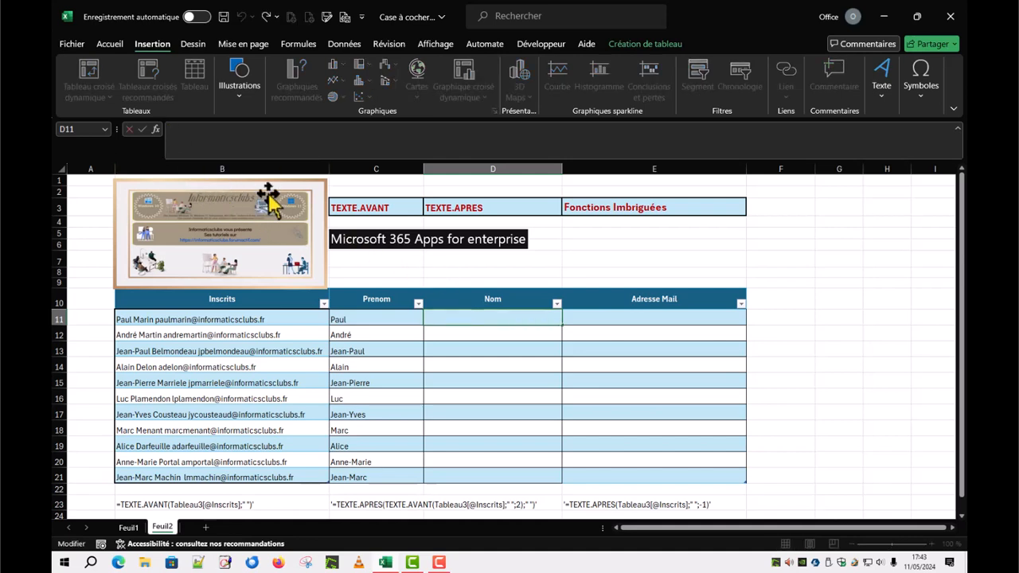
{"action": "type", "text": "=texte"}
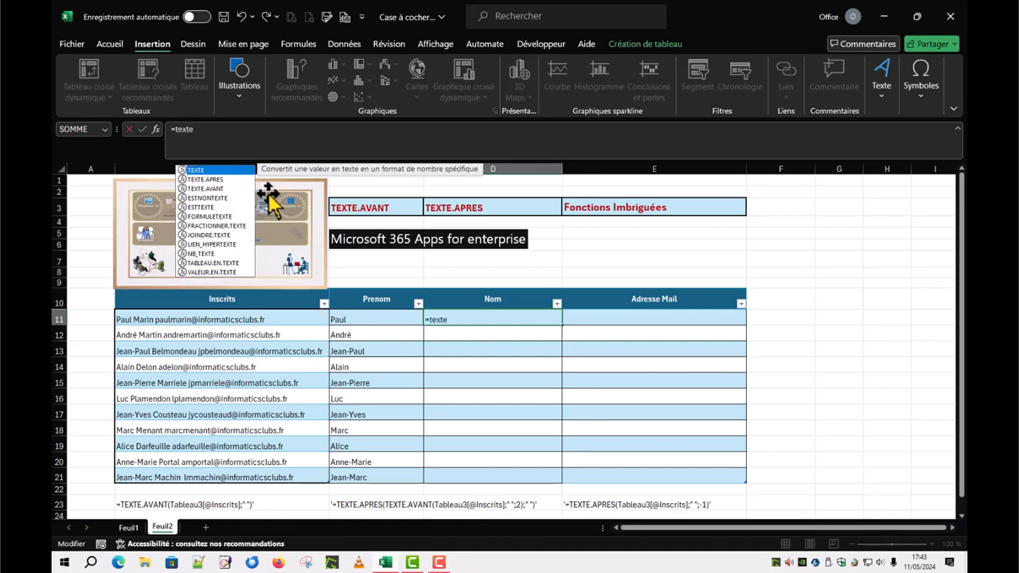
{"action": "double_click", "coordinate": [216, 189]}
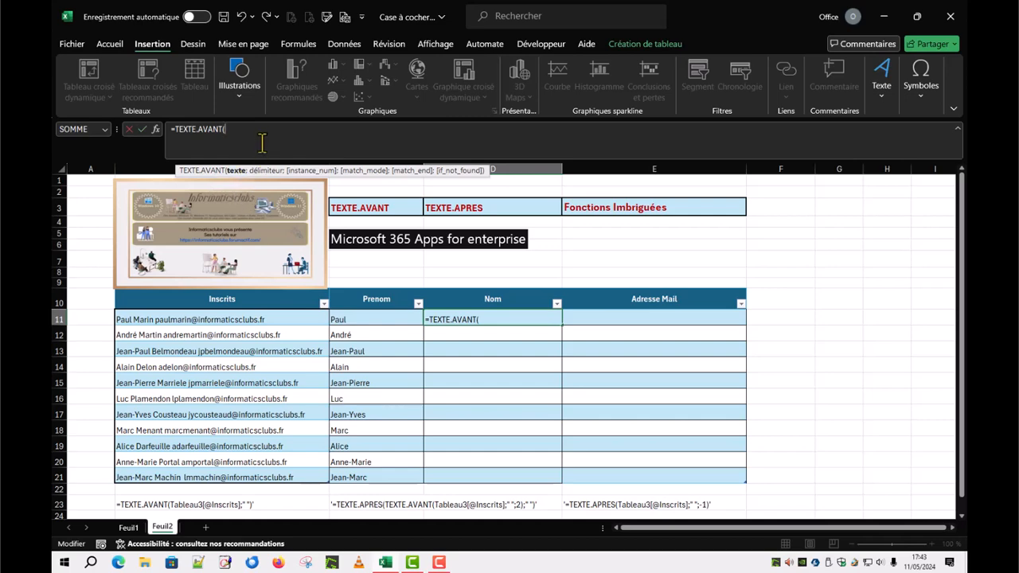
{"action": "left_click", "coordinate": [212, 318]}
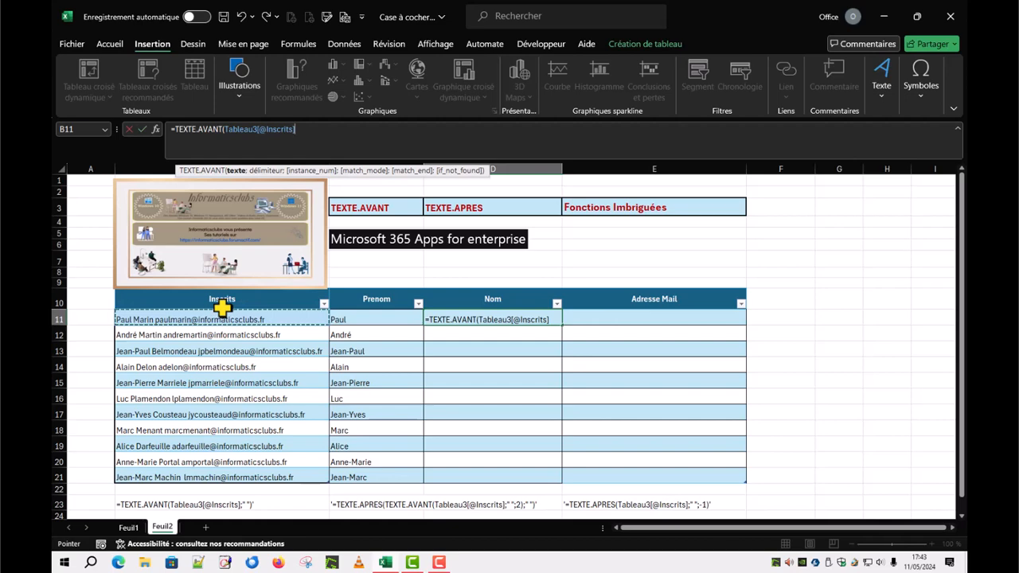
{"action": "type", "text": ";"}
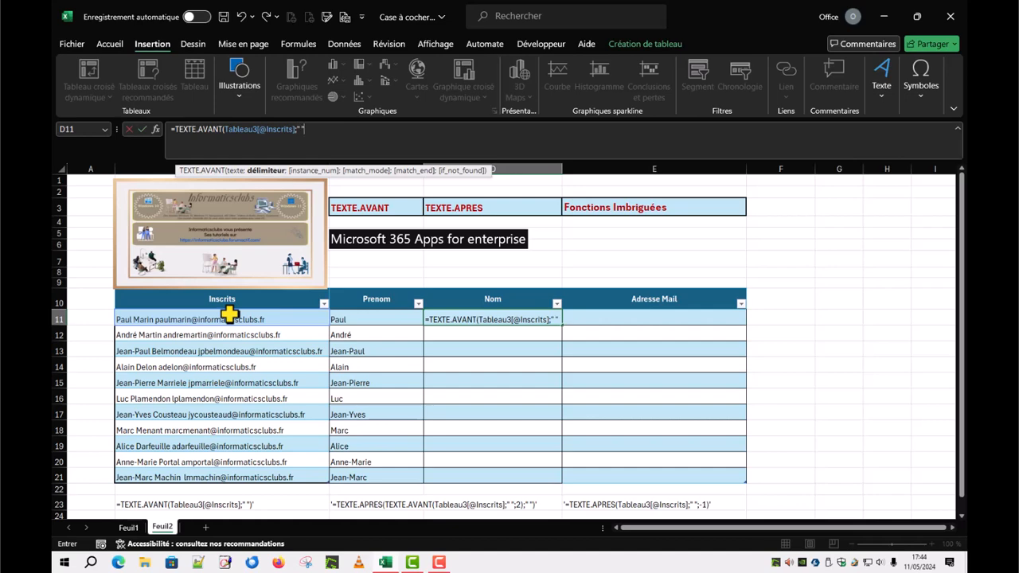
{"action": "type", "text": ";"}
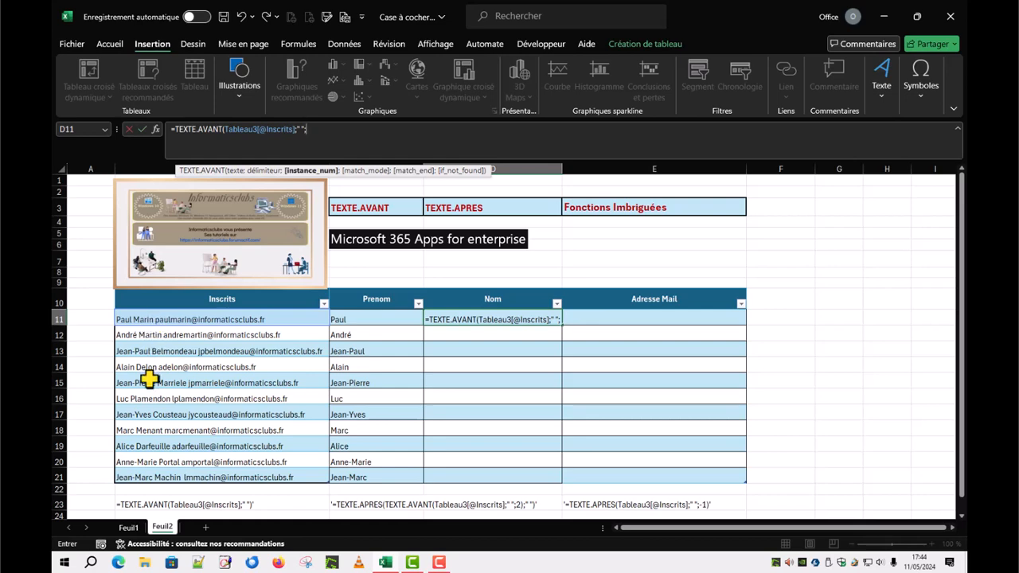
{"action": "type", "text": "2"}
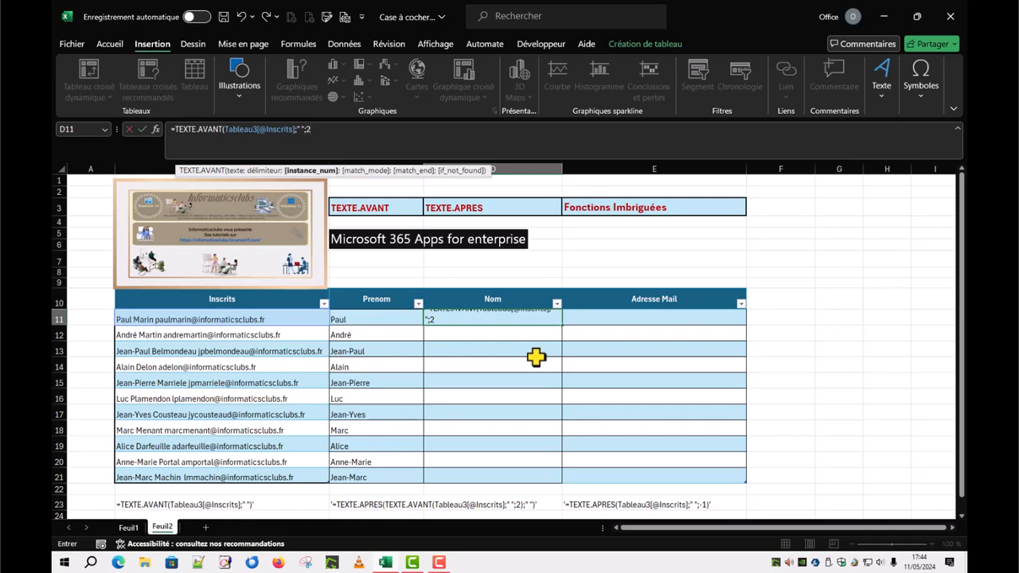
{"action": "type", "text": ");"}
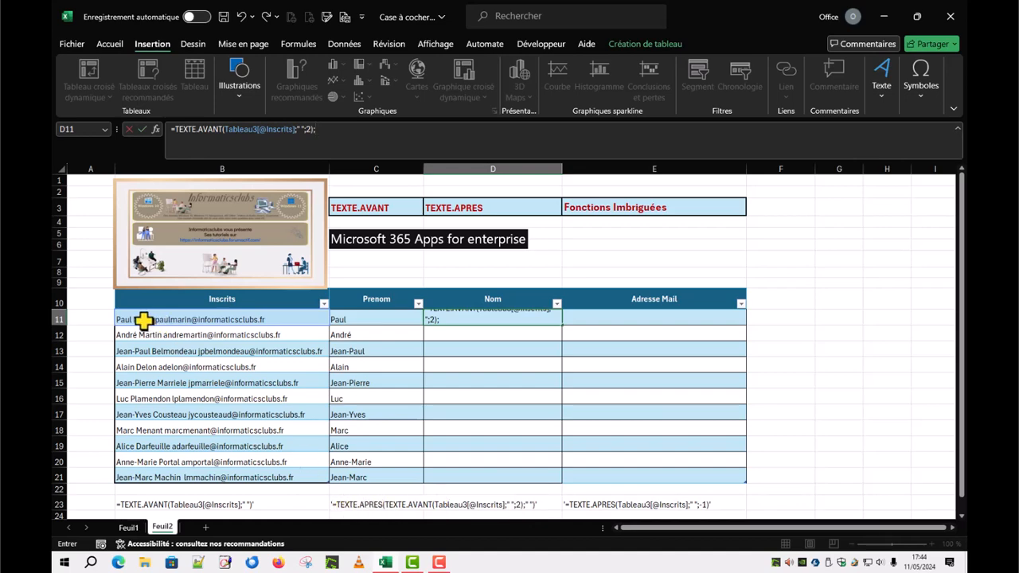
{"action": "left_click", "coordinate": [176, 132]}
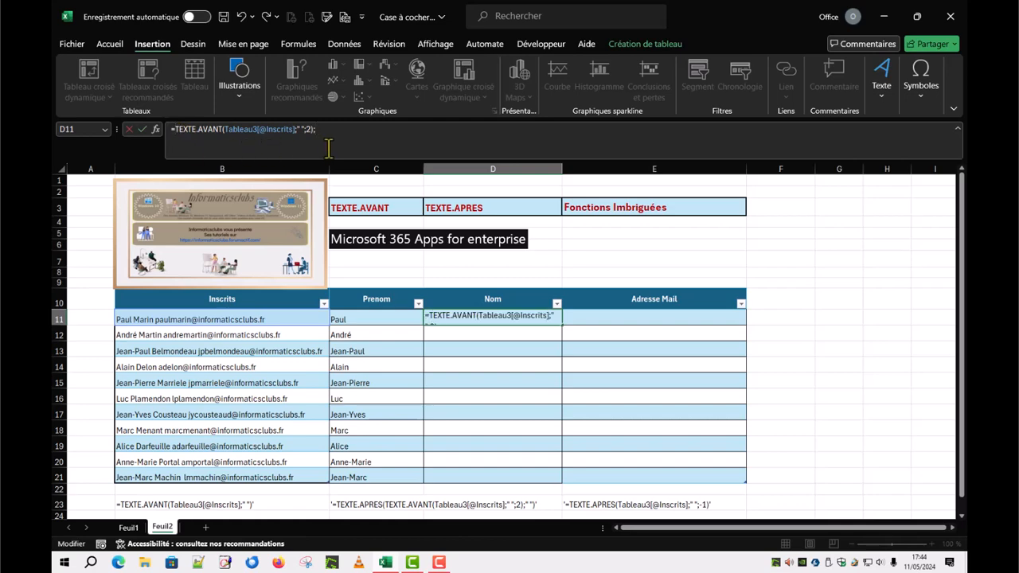
{"action": "type", "text": "Texte"}
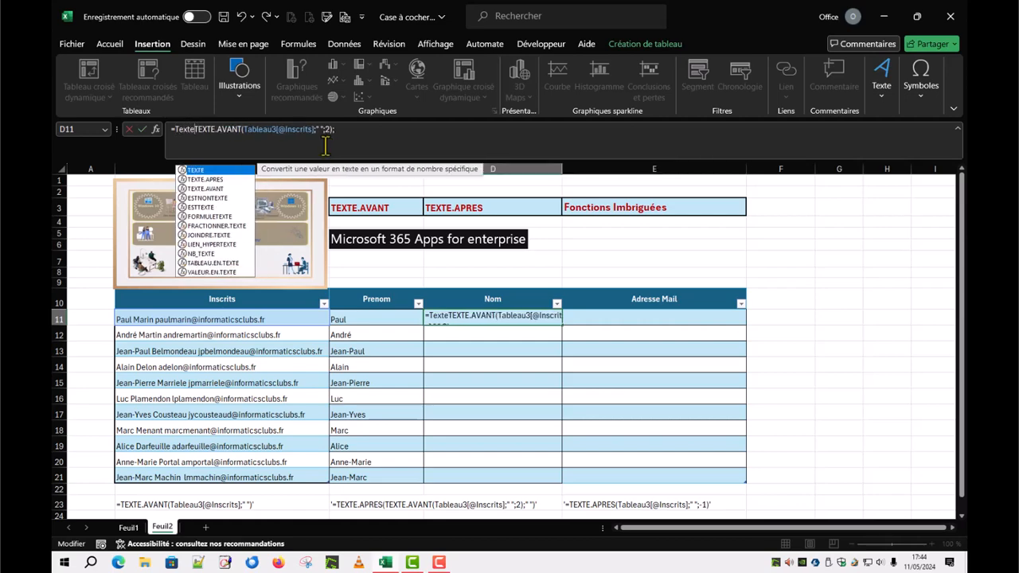
{"action": "double_click", "coordinate": [215, 180]}
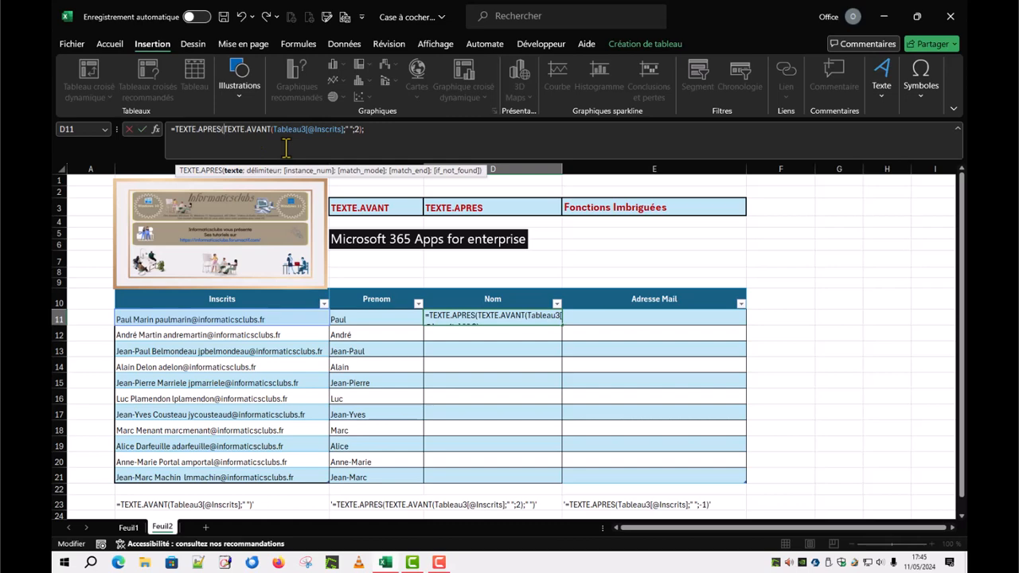
{"action": "left_click", "coordinate": [371, 133]}
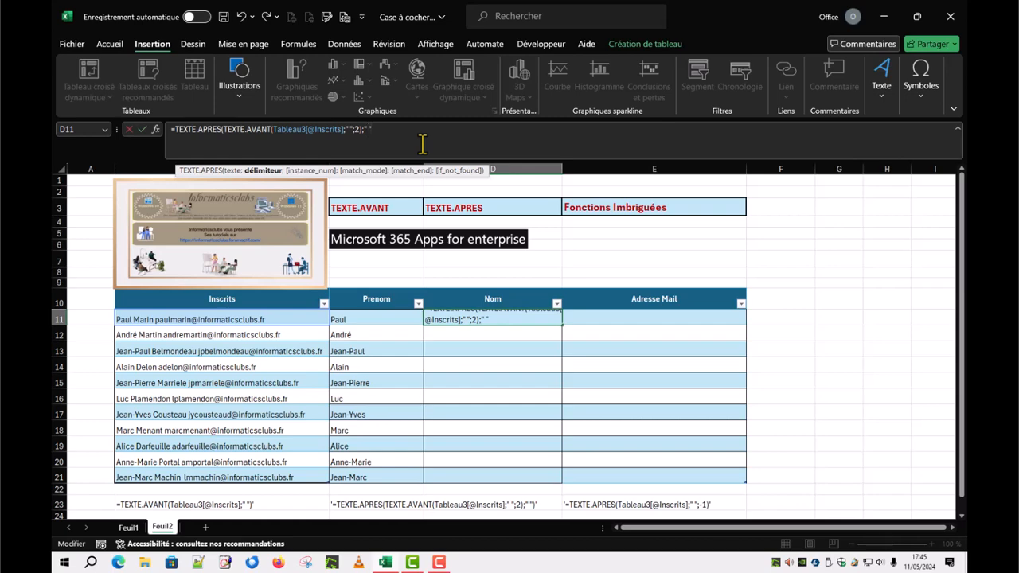
{"action": "type", "text": ")"}
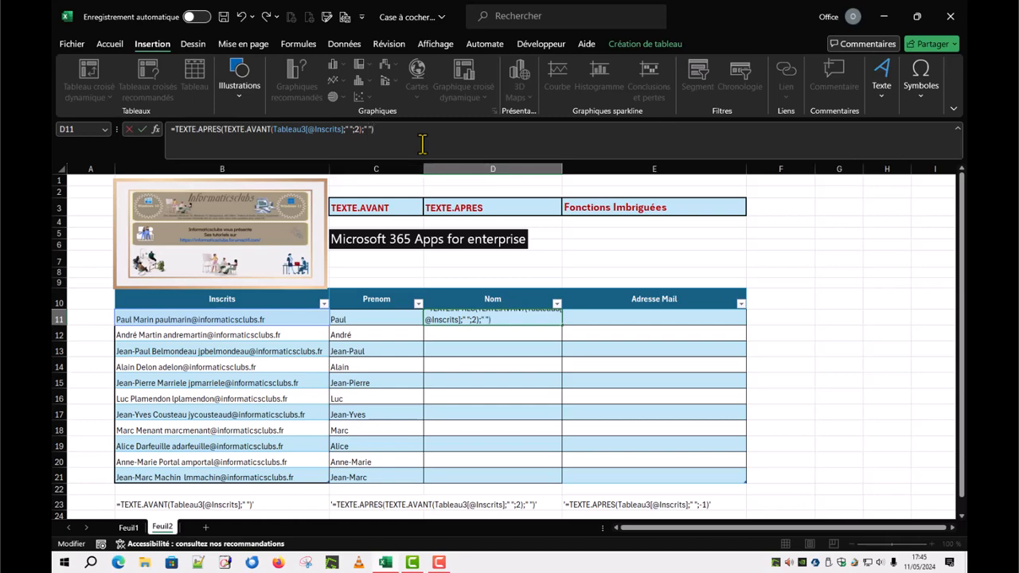
{"action": "key", "text": "Return"}
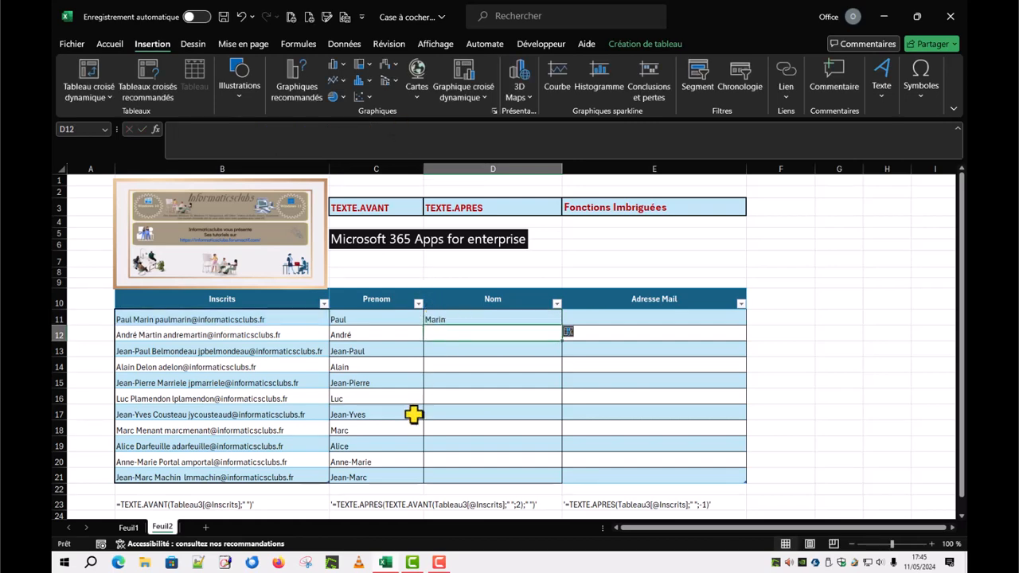
{"action": "left_click", "coordinate": [641, 317]}
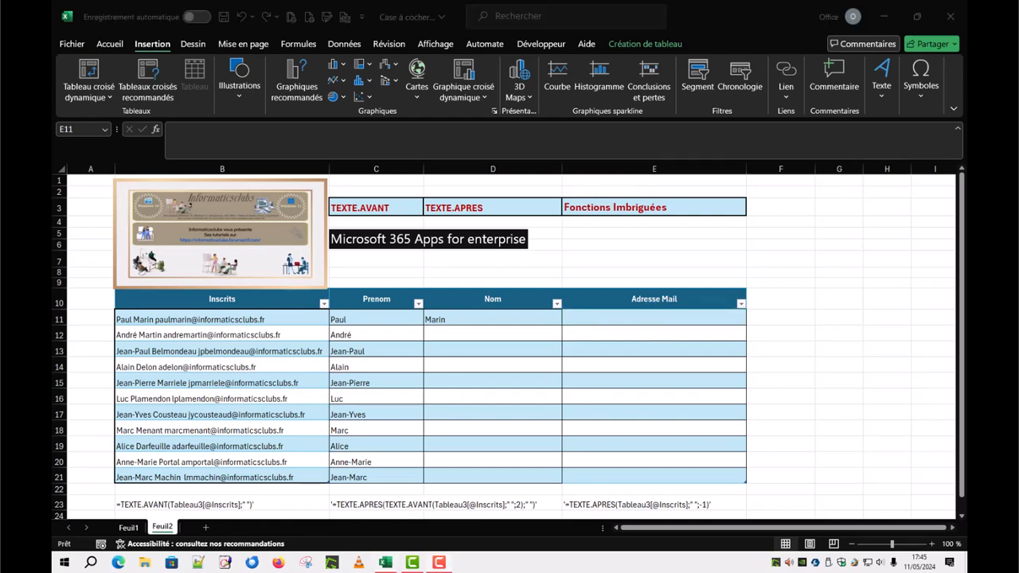
{"action": "left_click", "coordinate": [618, 318]}
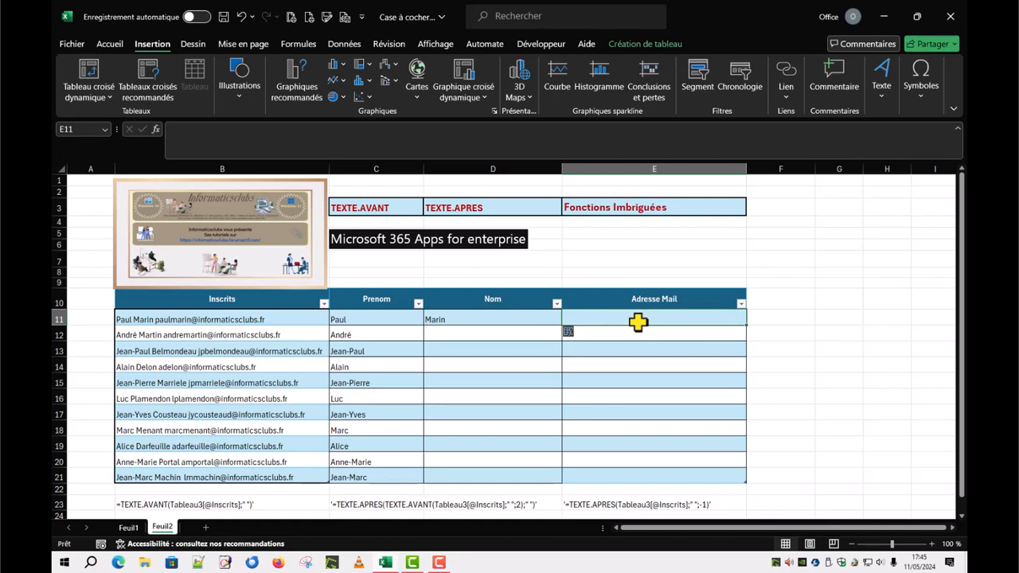
{"action": "left_click", "coordinate": [176, 136]}
{"action": "type", "text": "="}
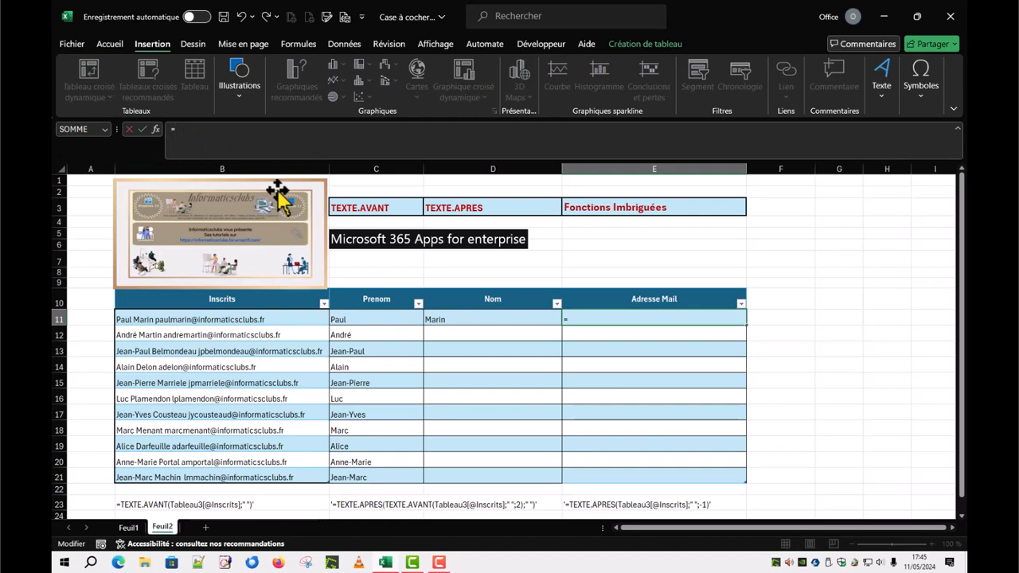
{"action": "type", "text": "text"}
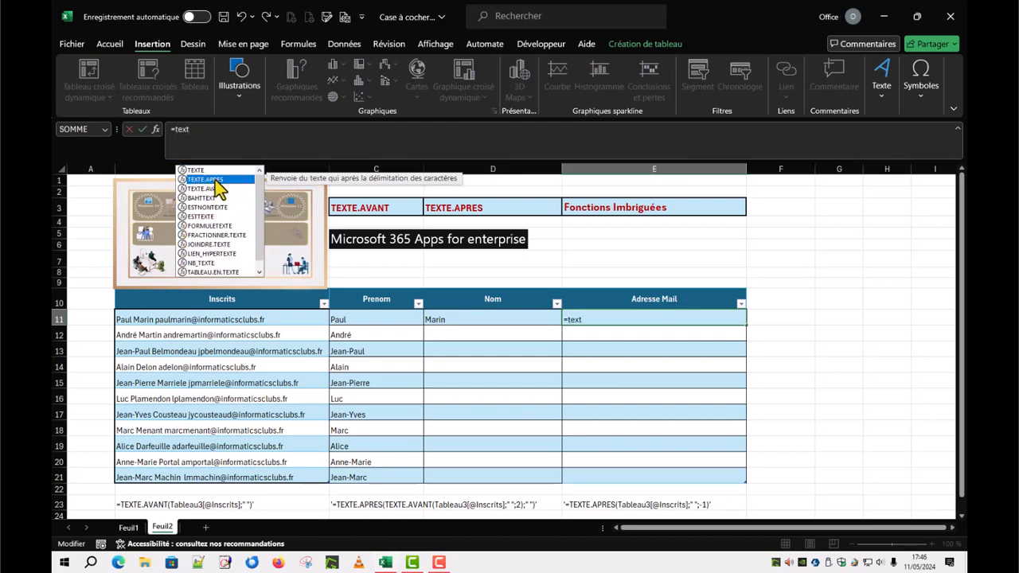
{"action": "double_click", "coordinate": [208, 180]}
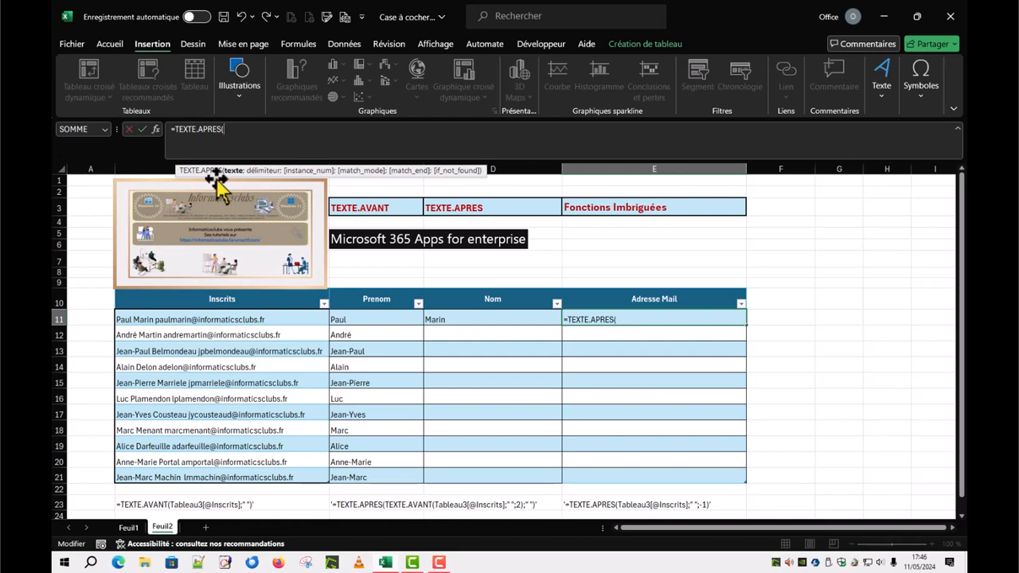
{"action": "left_click", "coordinate": [208, 319]}
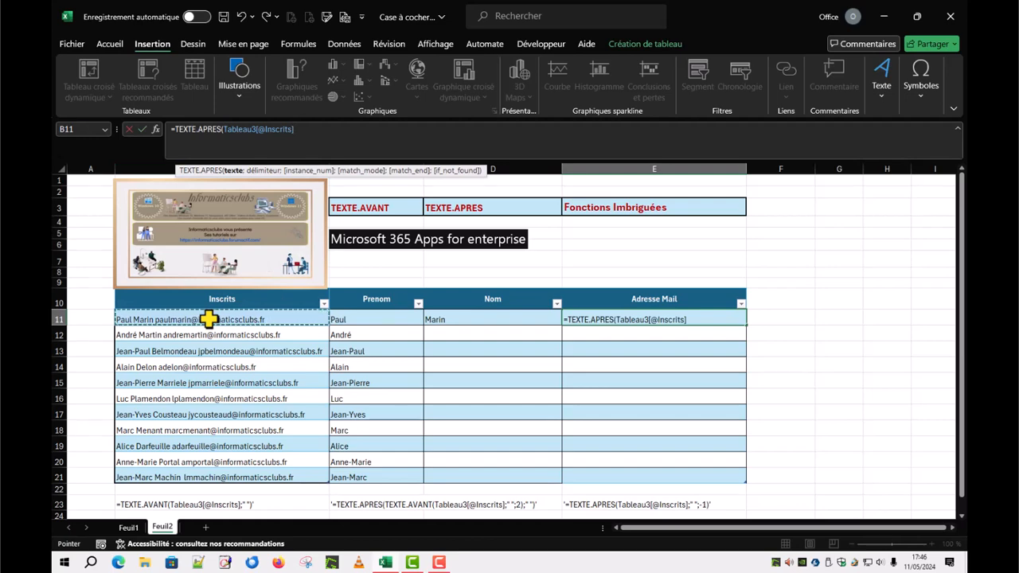
{"action": "type", "text": ";"}
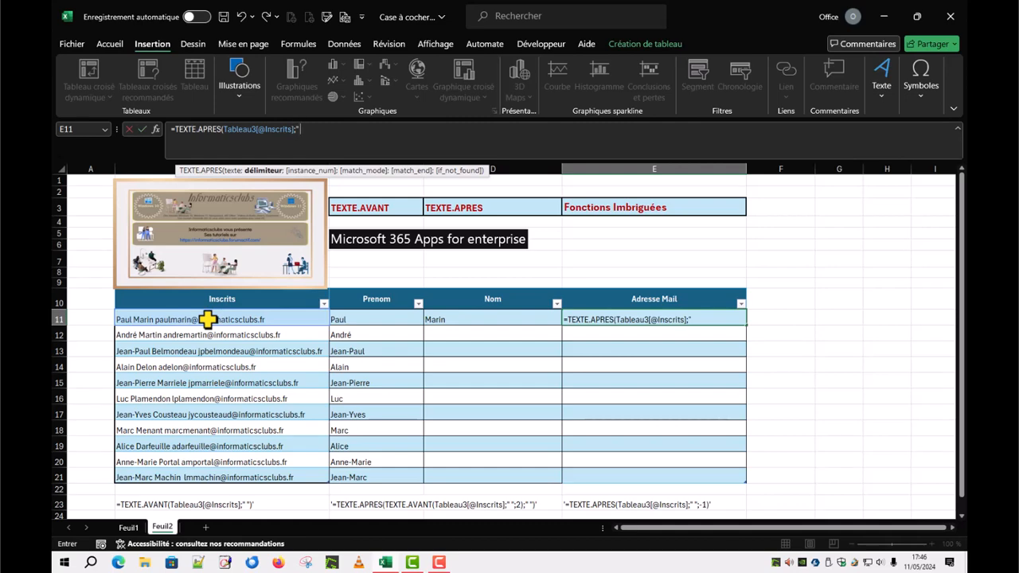
{"action": "type", "text": ";"}
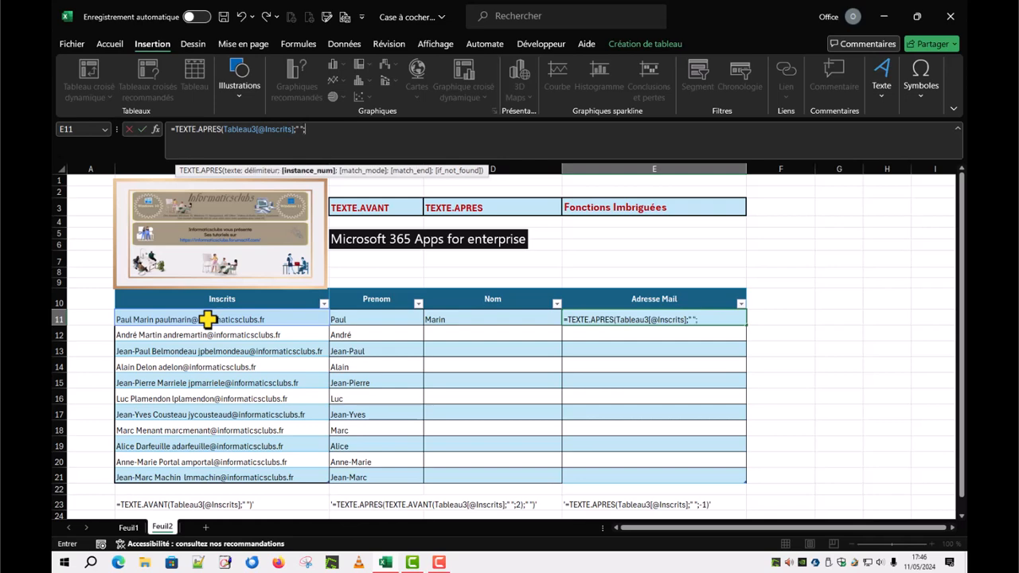
{"action": "type", "text": "-1"}
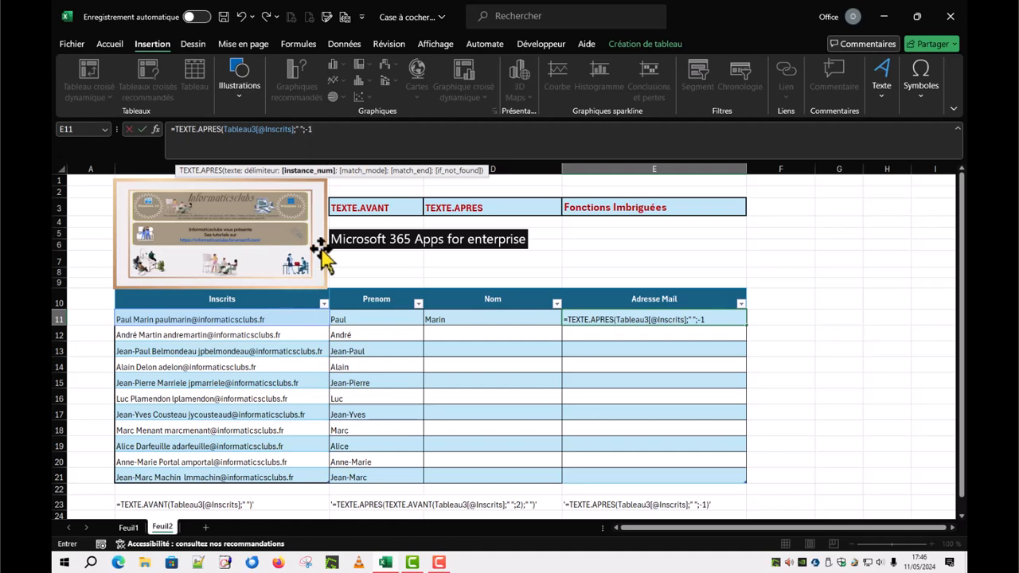
{"action": "type", "text": ")"}
{"action": "key", "text": "Return"}
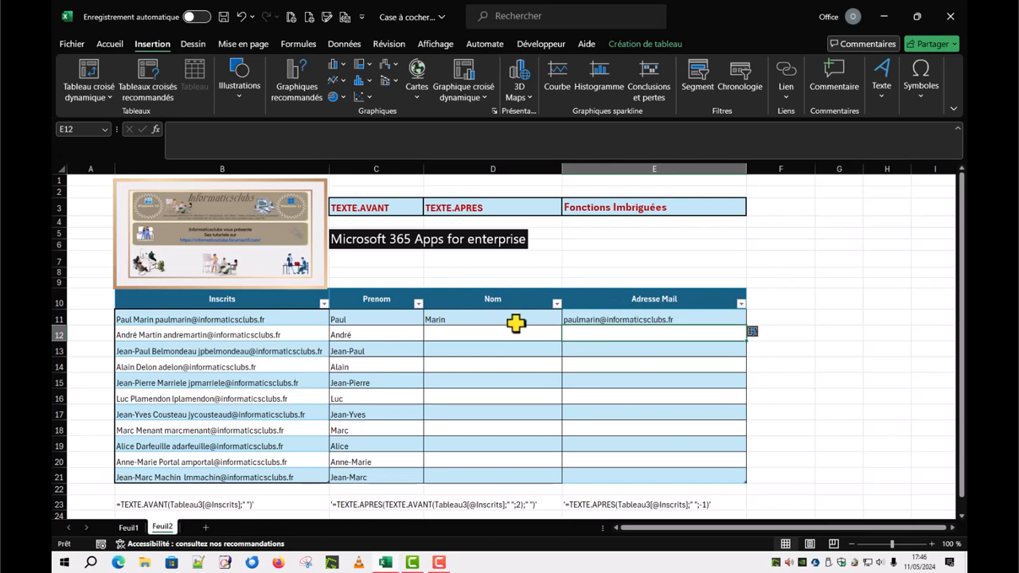
Fill the Nom formula from D11 and the Adresse Mail formula from E11 down through row 21
{"action": "left_click", "coordinate": [487, 319]}
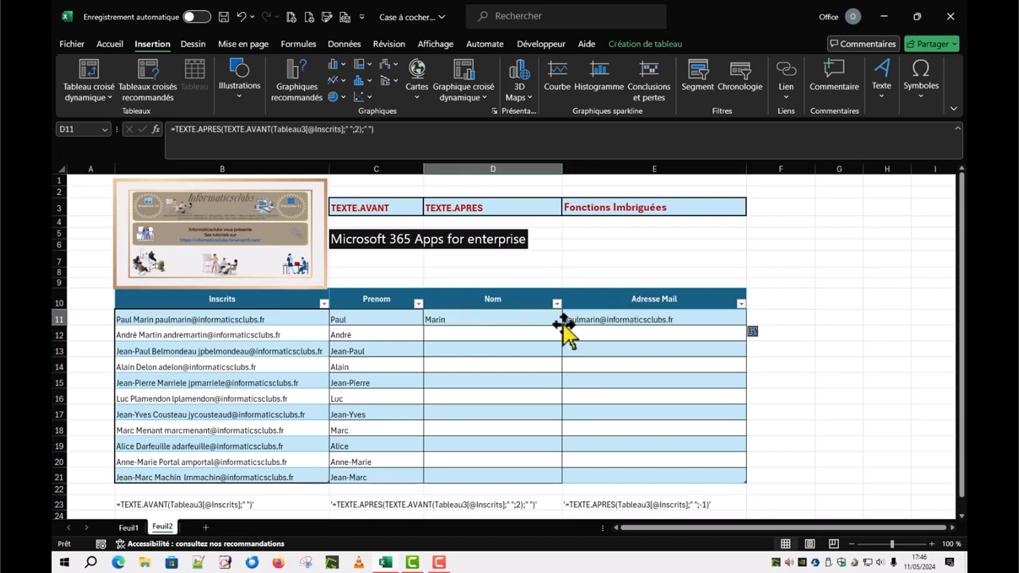
{"action": "left_click_drag", "start_coordinate": [562, 324], "coordinate": [533, 483]}
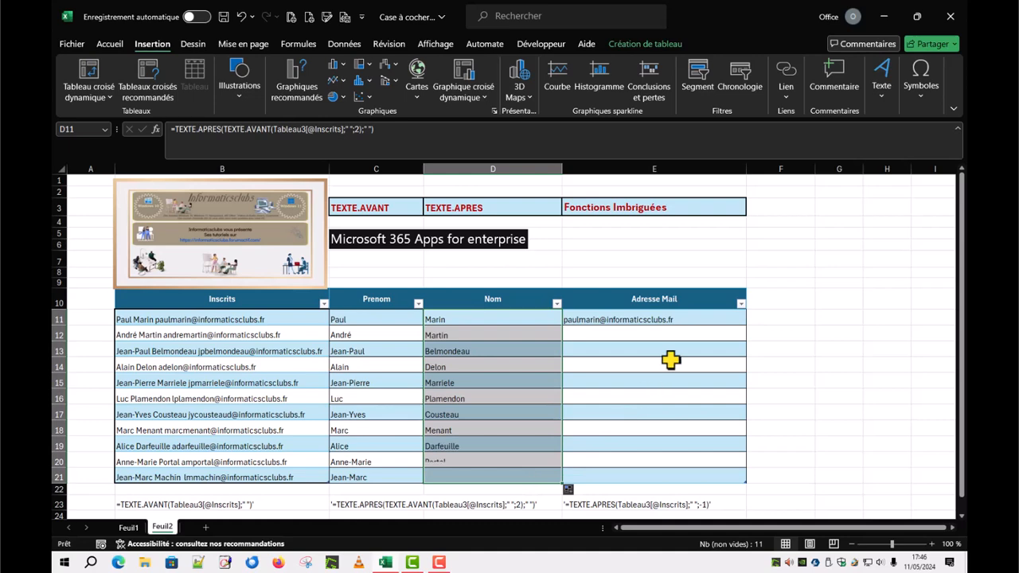
{"action": "left_click", "coordinate": [689, 318]}
{"action": "left_click_drag", "start_coordinate": [747, 325], "coordinate": [748, 478]}
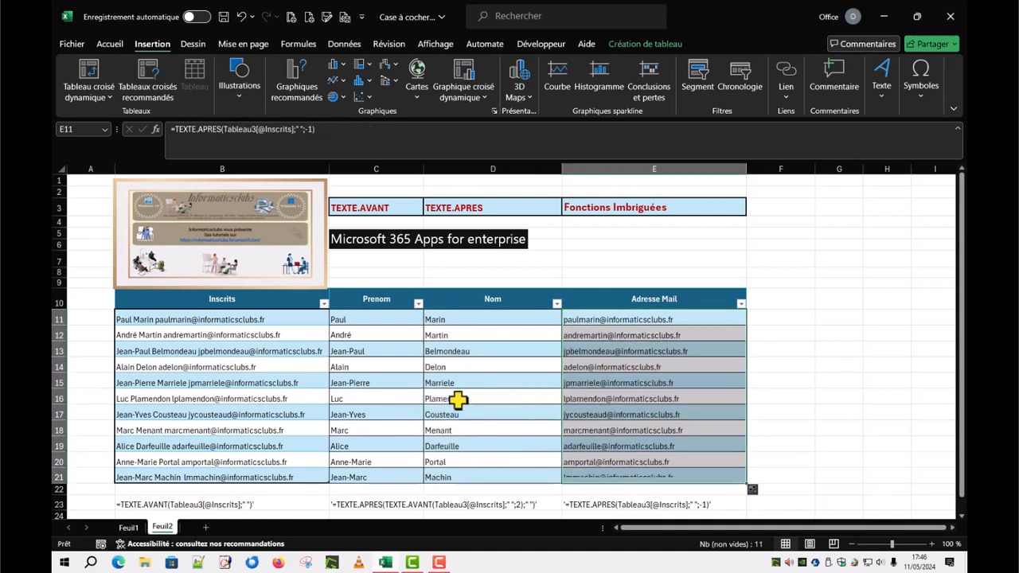